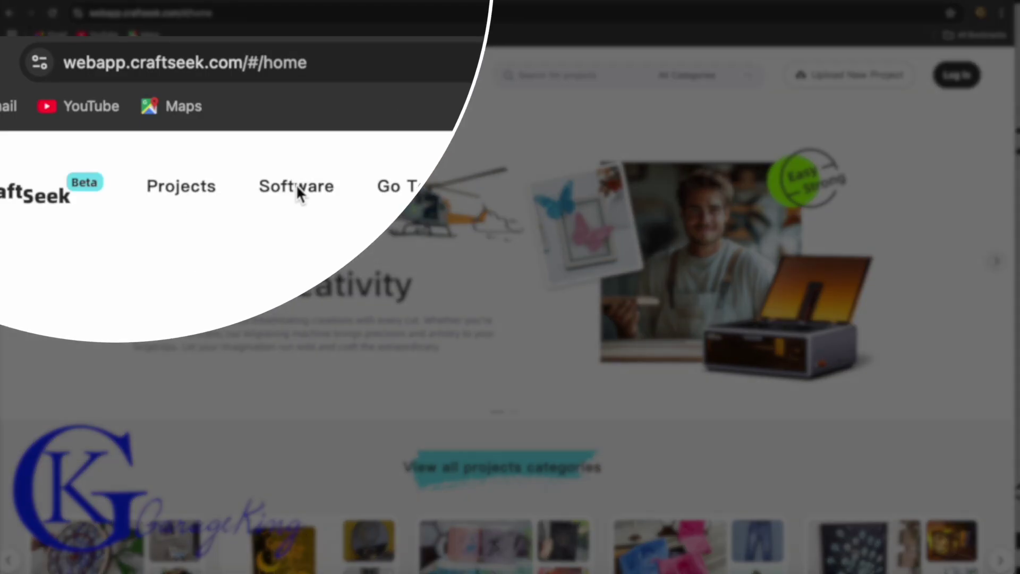
- Go to CraftSeek's Software download page (v1.7.8) and launch Falcon Design Space from the Dock
{"action": "left_click", "coordinate": [206, 75]}
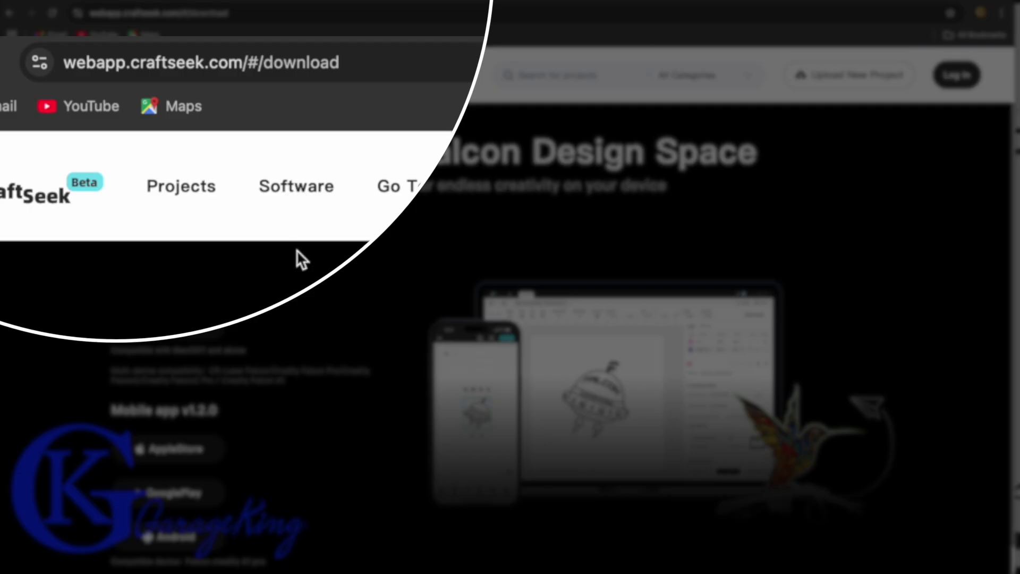
{"action": "scroll", "coordinate": [292, 247], "scroll_direction": "down", "scroll_amount": 1}
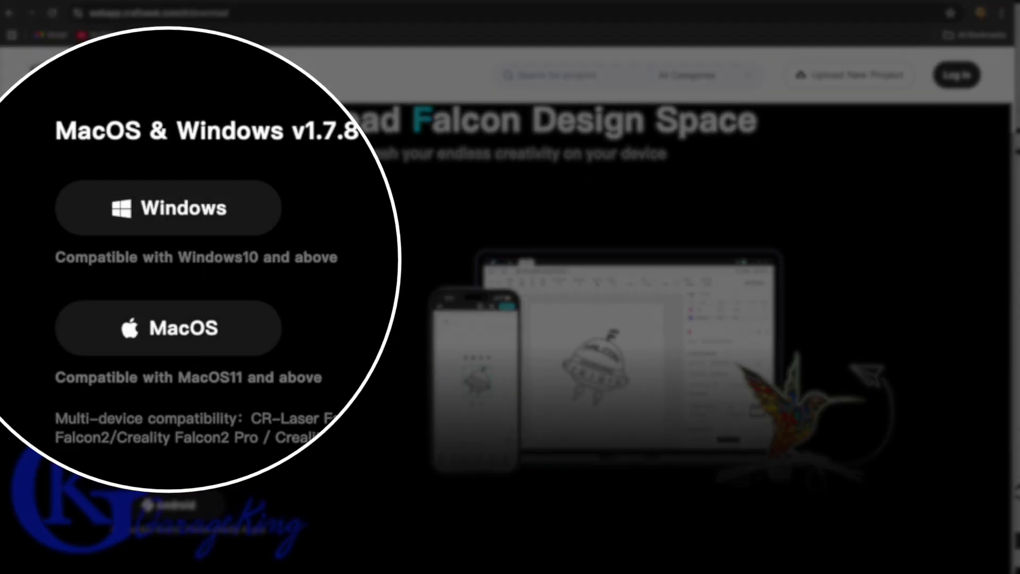
{"action": "mouse_move", "coordinate": [429, 566]}
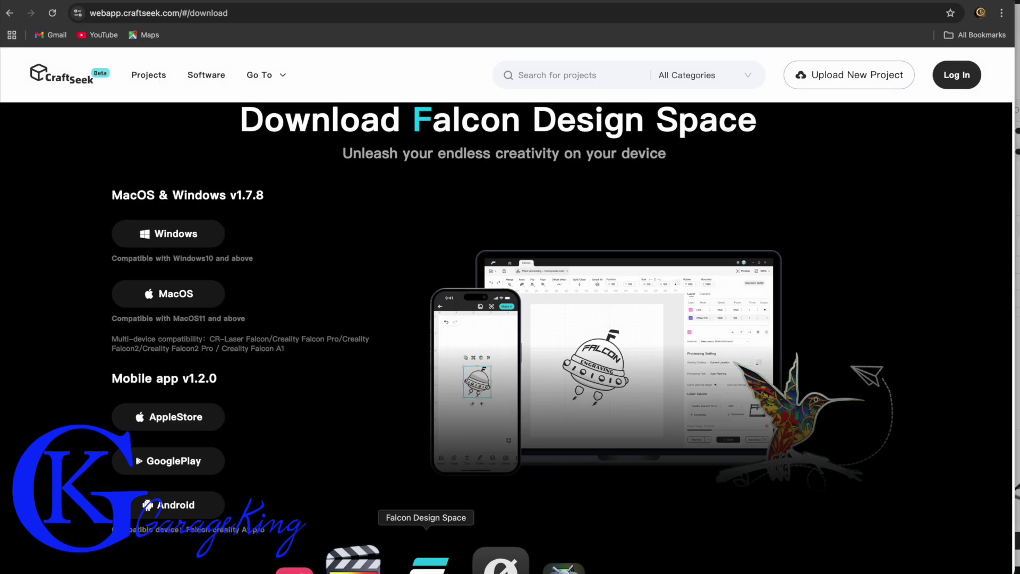
{"action": "left_click", "coordinate": [429, 566]}
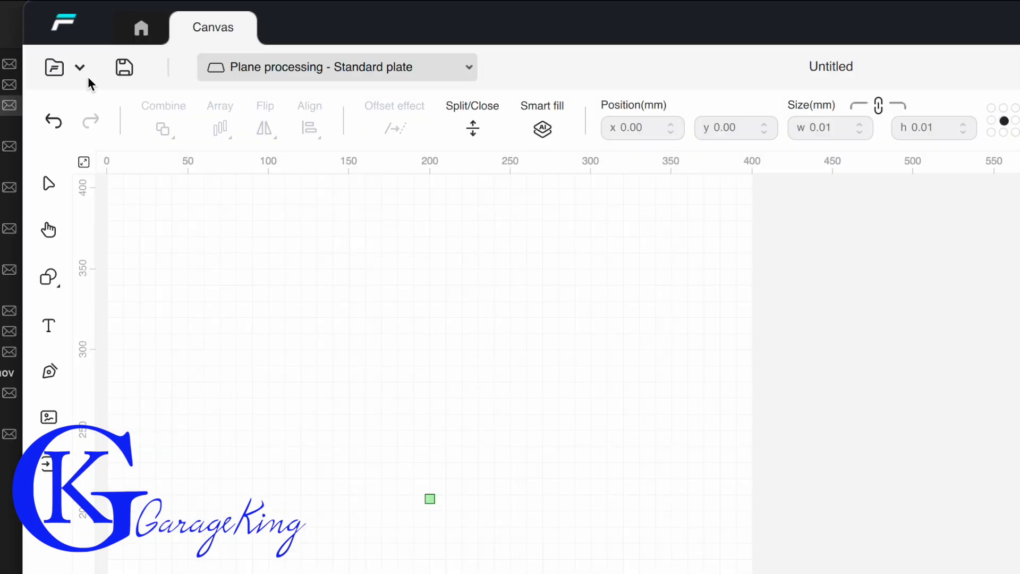
- Create a new blank project via File > New project and view layer 00's engraving modes
{"action": "left_click", "coordinate": [64, 18]}
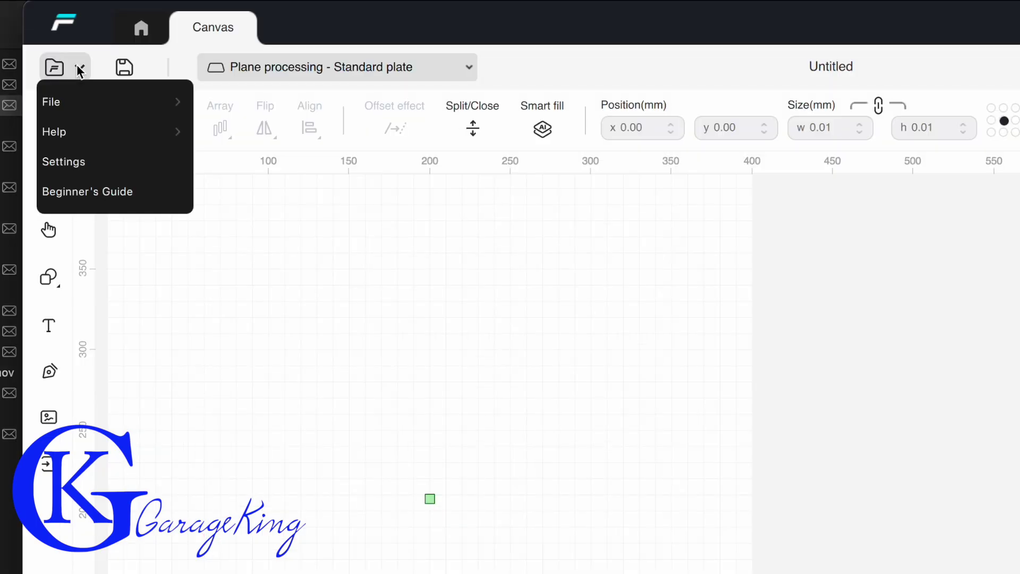
{"action": "mouse_move", "coordinate": [82, 100]}
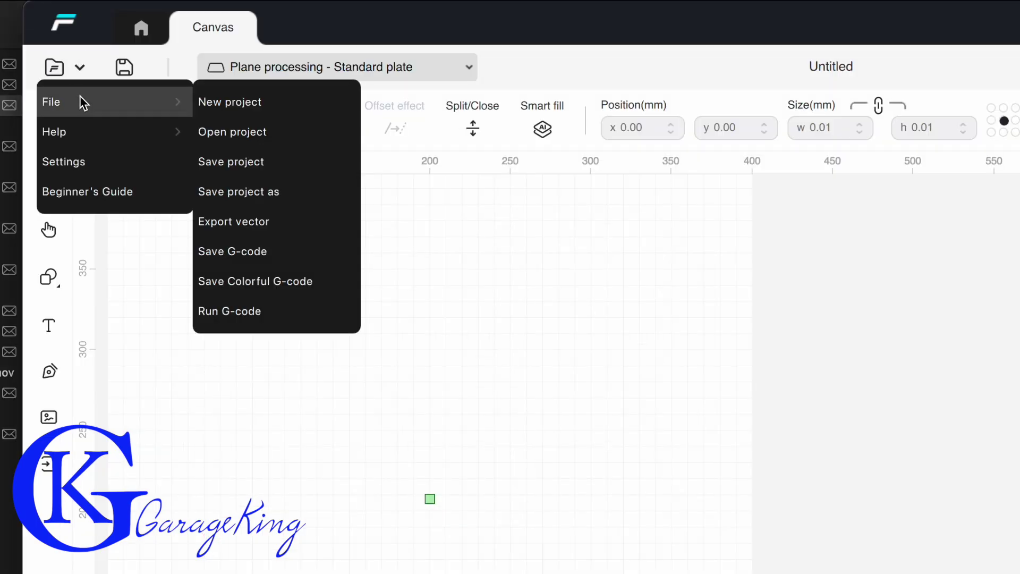
{"action": "left_click", "coordinate": [234, 103]}
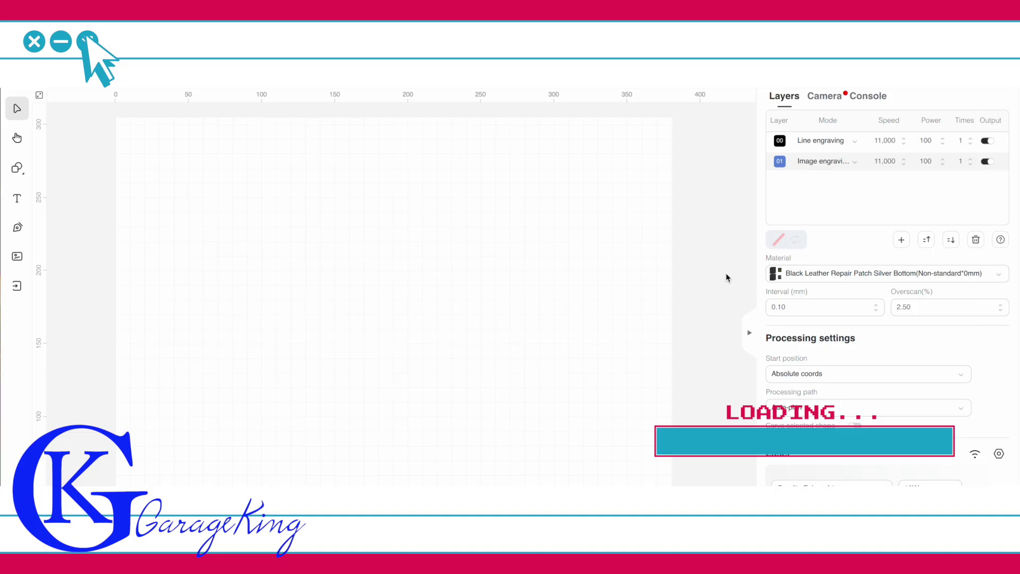
{"action": "left_click", "coordinate": [812, 144]}
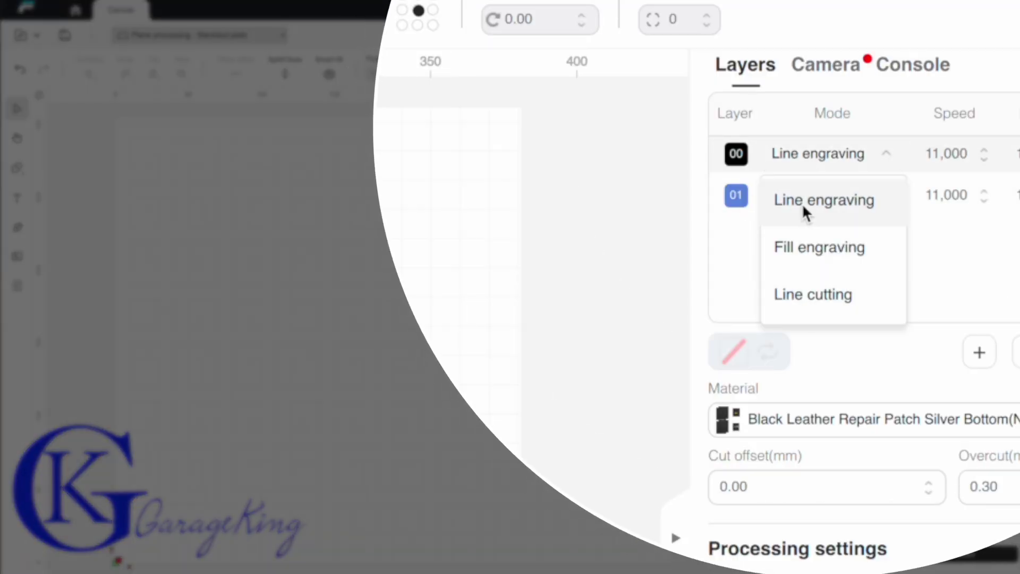
{"action": "left_click", "coordinate": [743, 246]}
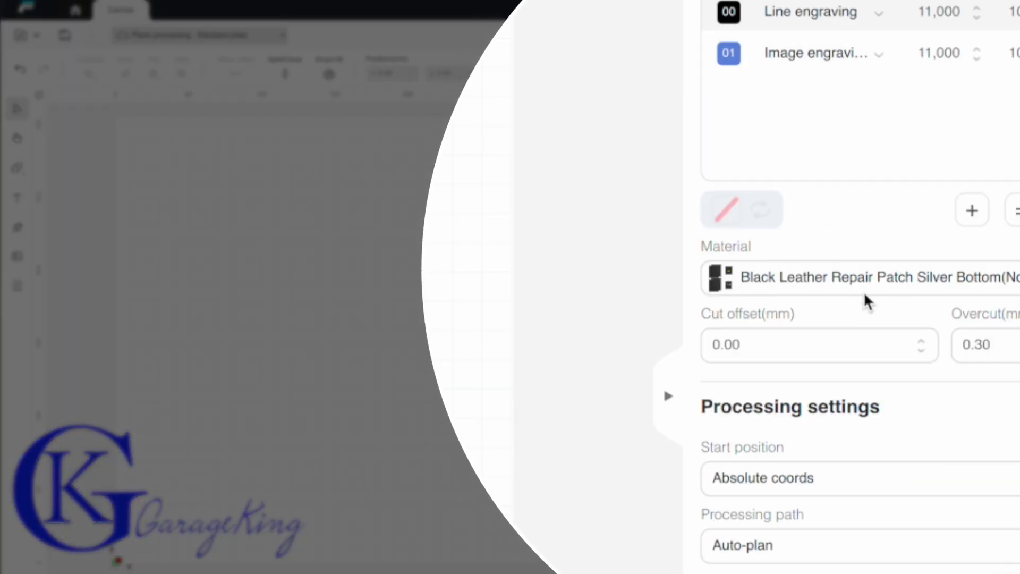
{"action": "left_click", "coordinate": [851, 274]}
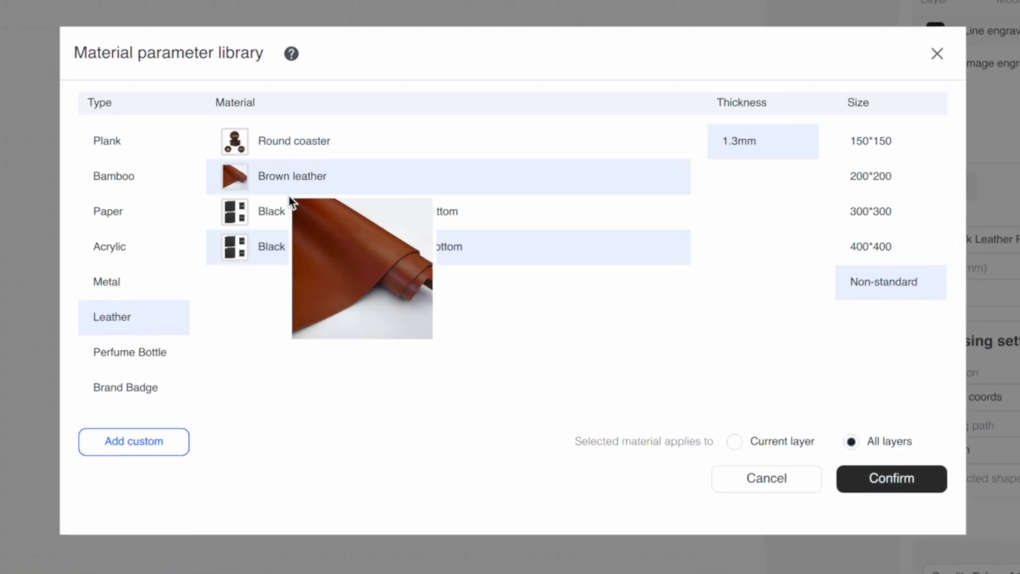
{"action": "left_click", "coordinate": [118, 151]}
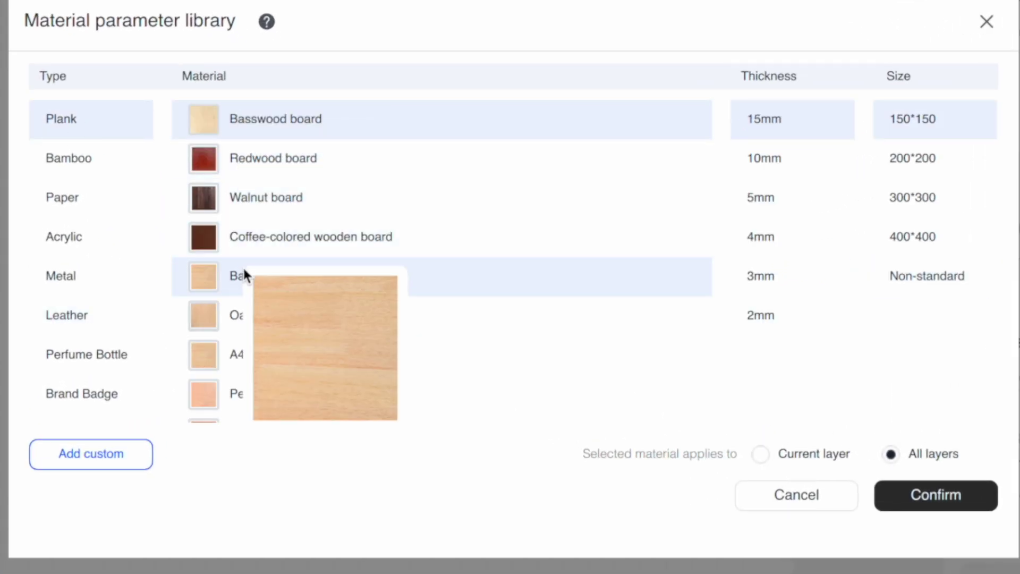
{"action": "left_click", "coordinate": [104, 167]}
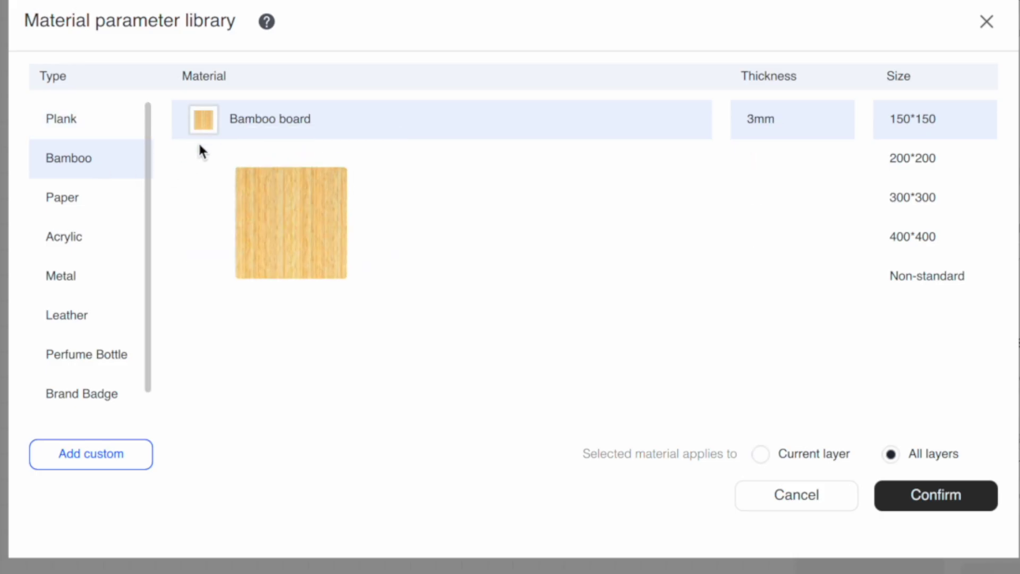
{"action": "left_click", "coordinate": [88, 202]}
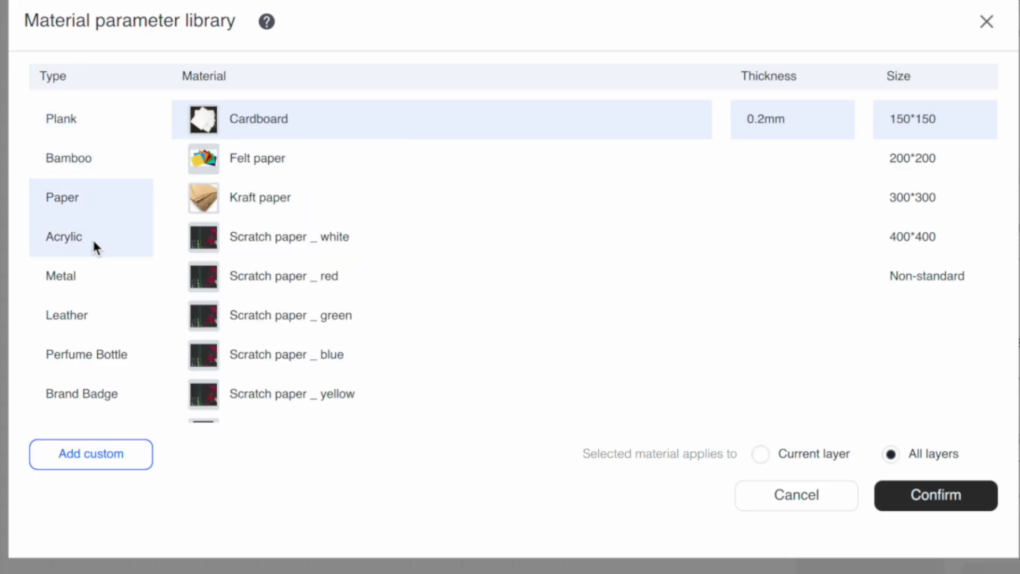
{"action": "left_click", "coordinate": [230, 211]}
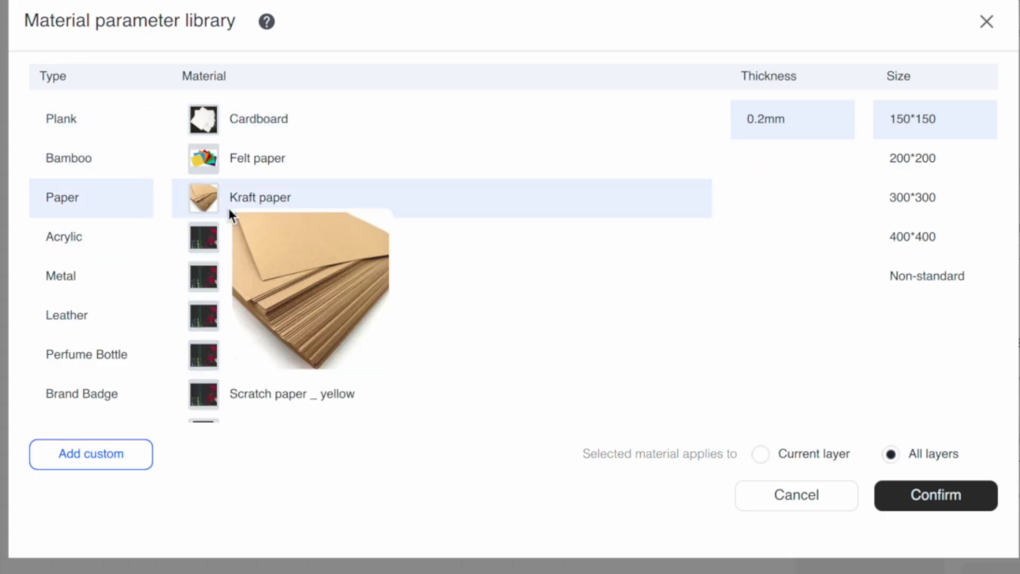
{"action": "left_click", "coordinate": [87, 317]}
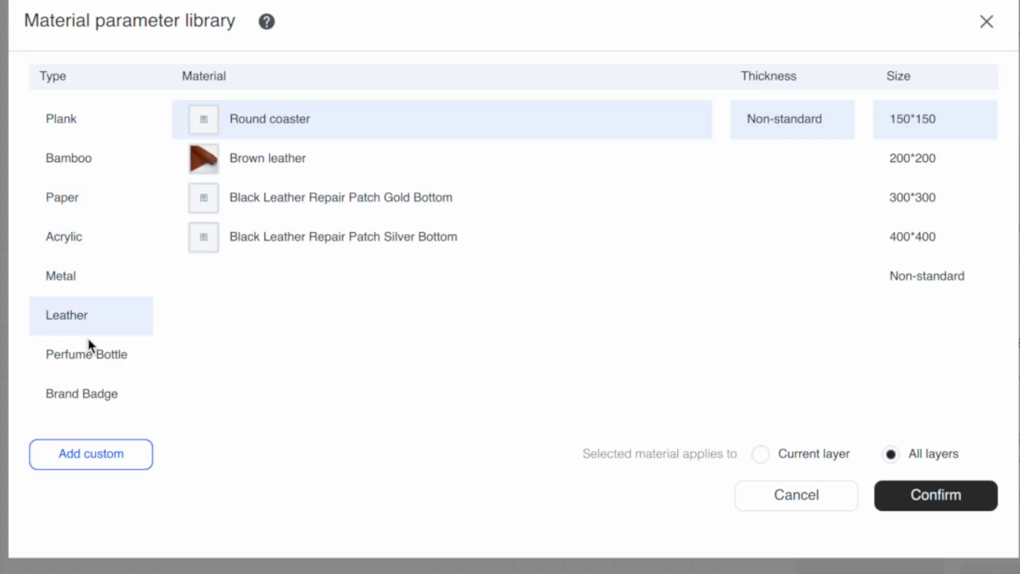
{"action": "left_click", "coordinate": [91, 348]}
{"action": "left_click", "coordinate": [94, 391]}
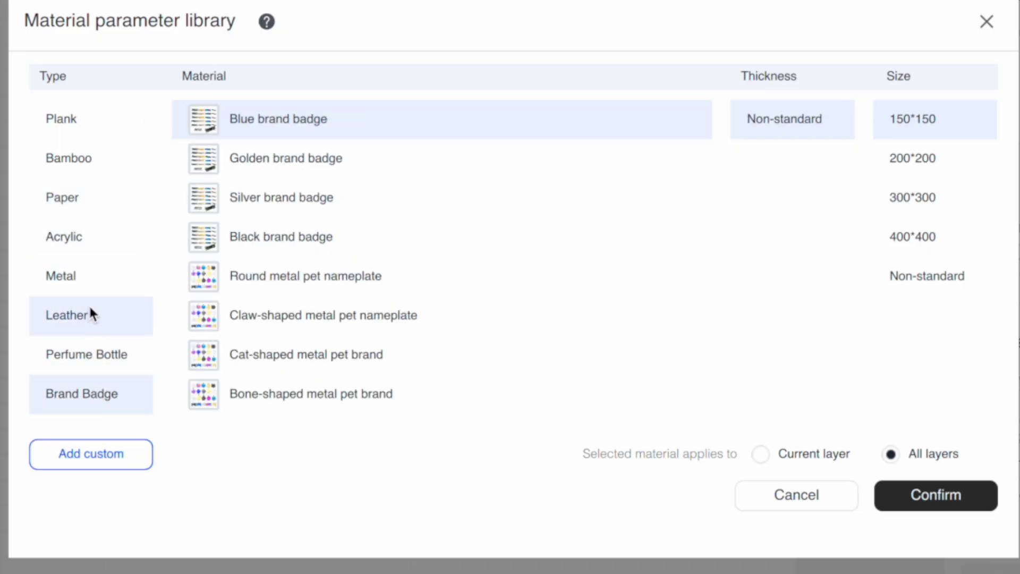
{"action": "left_click", "coordinate": [88, 279]}
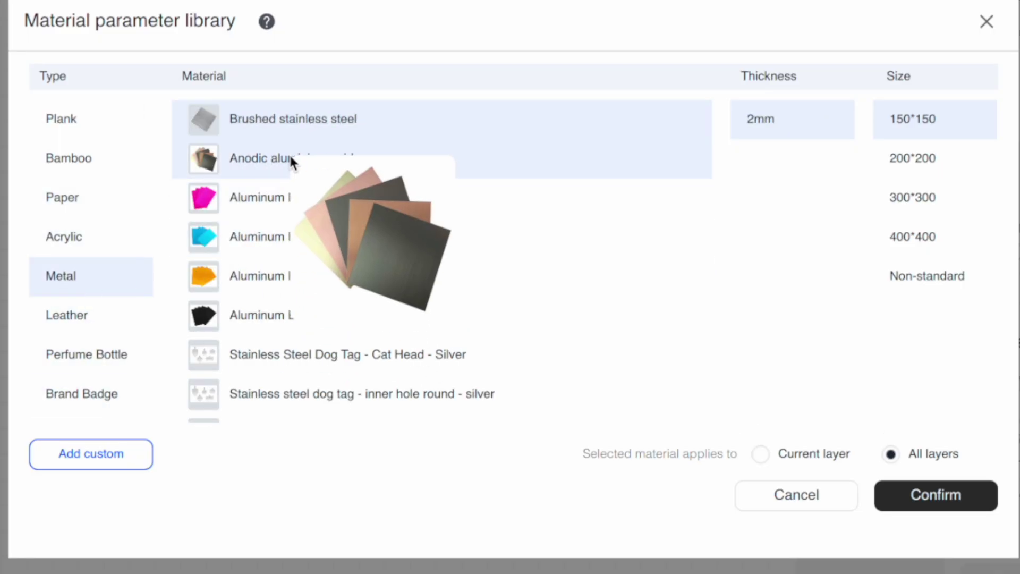
{"action": "left_click", "coordinate": [278, 241]}
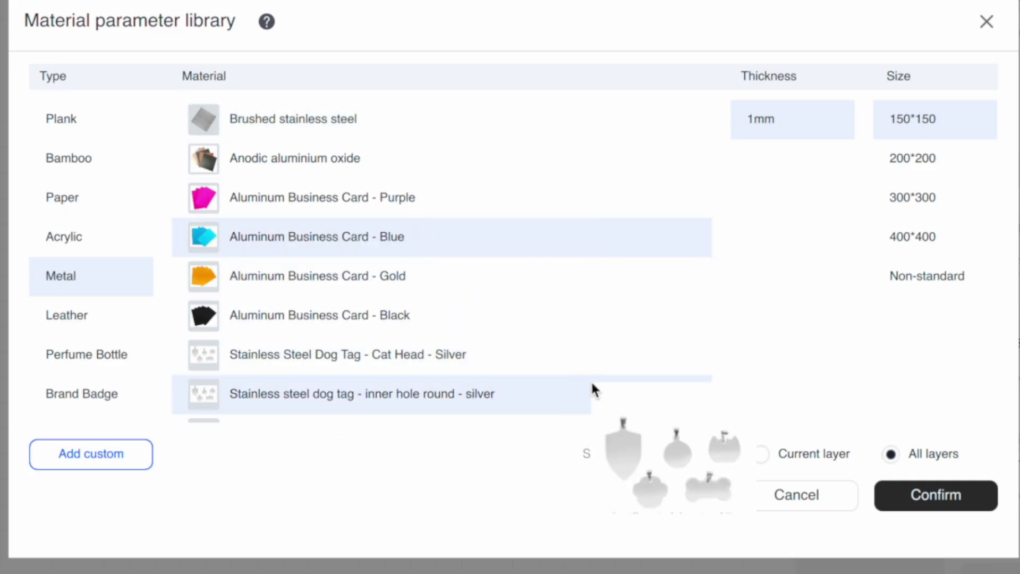
{"action": "left_click", "coordinate": [895, 454]}
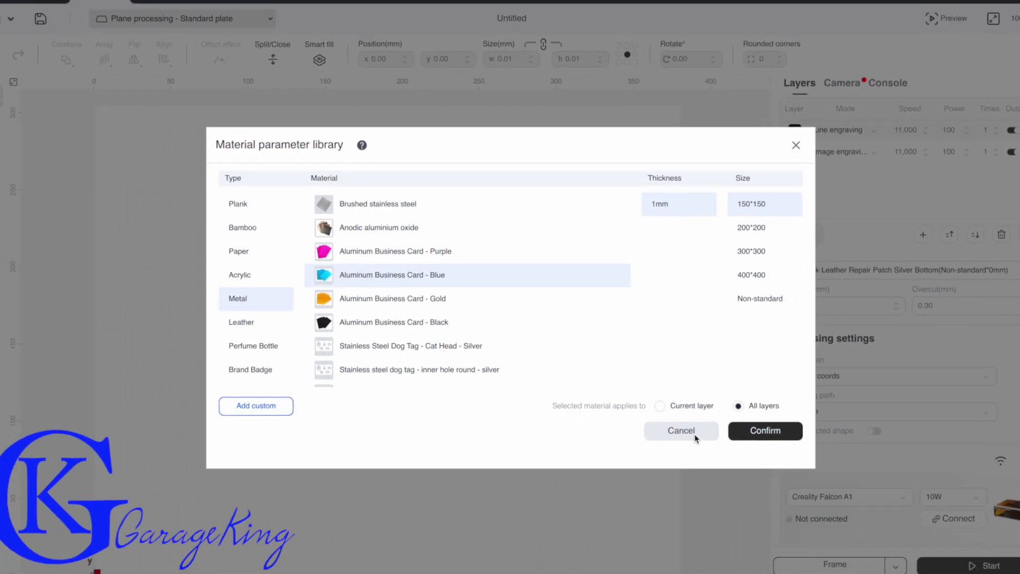
{"action": "left_click", "coordinate": [709, 436]}
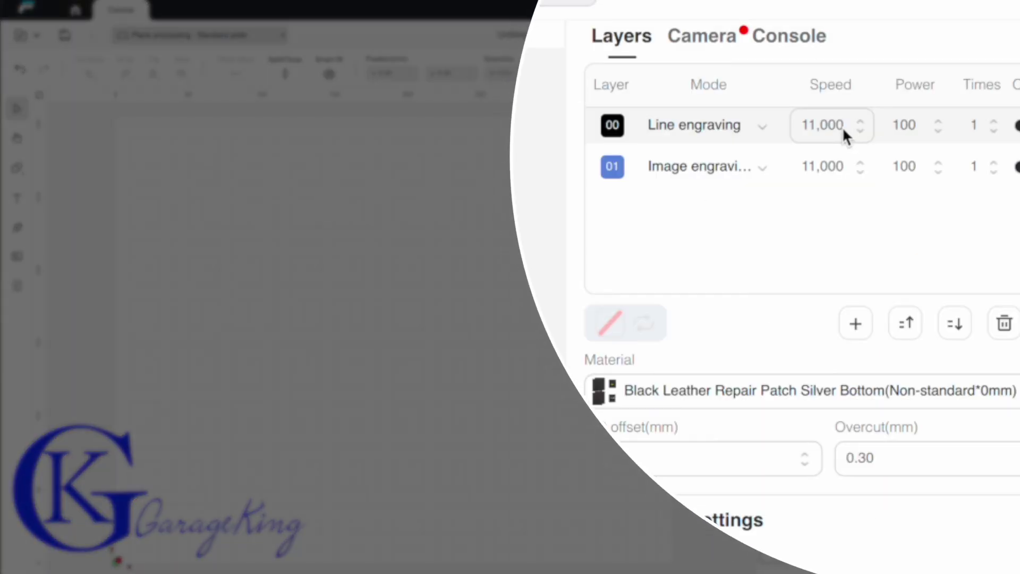
- Switch layer 00 from Line cutting to Fill engraving, keeping layer 01 on Image engraving
{"action": "left_click", "coordinate": [764, 126]}
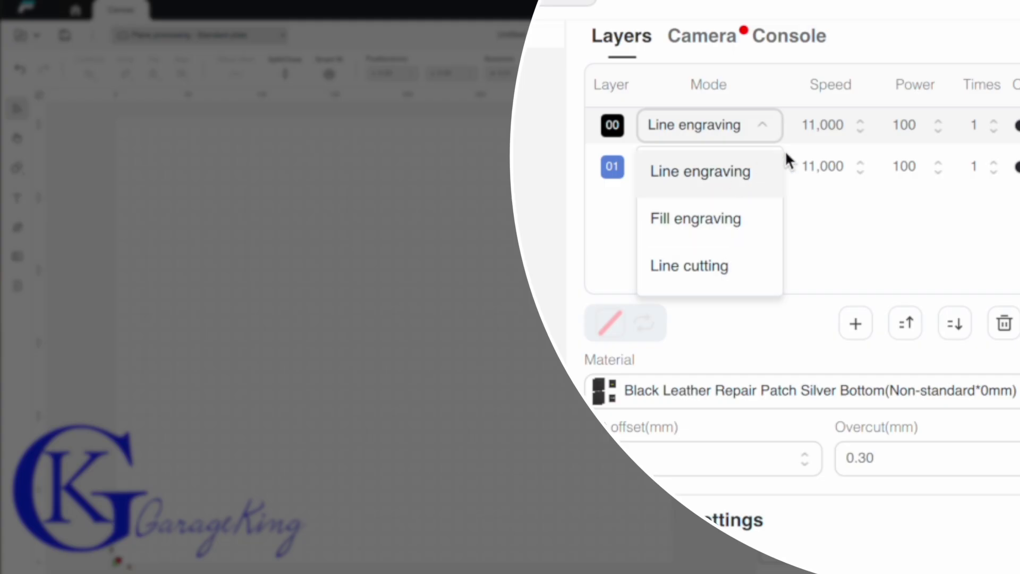
{"action": "left_click", "coordinate": [721, 266]}
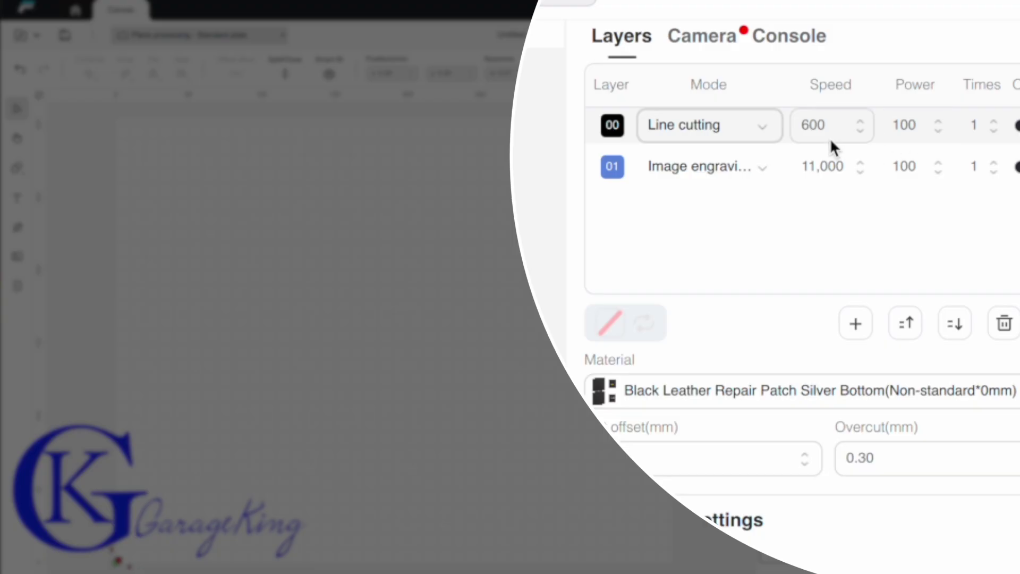
{"action": "left_click", "coordinate": [763, 132]}
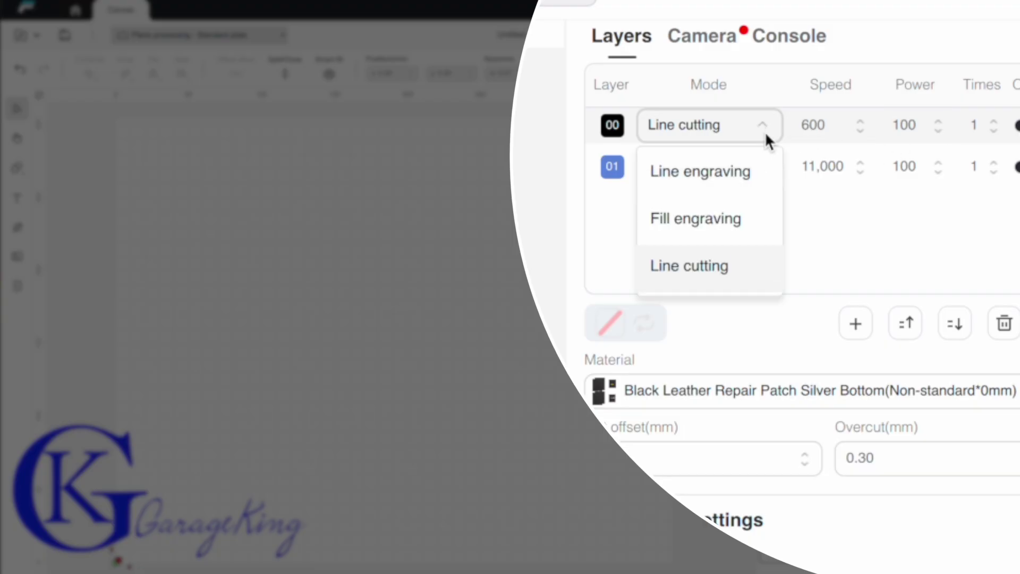
{"action": "left_click", "coordinate": [749, 214]}
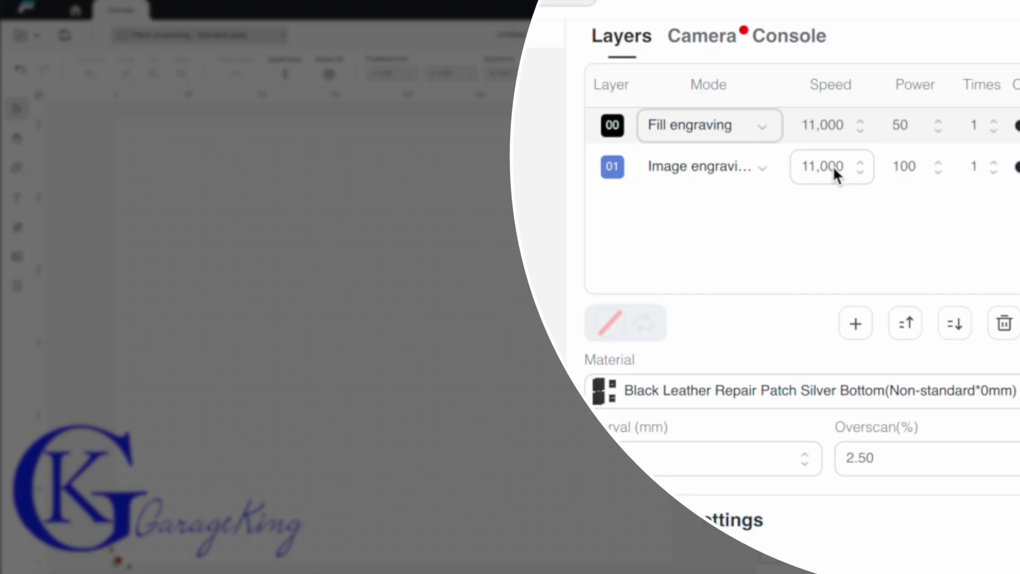
{"action": "left_click", "coordinate": [755, 169]}
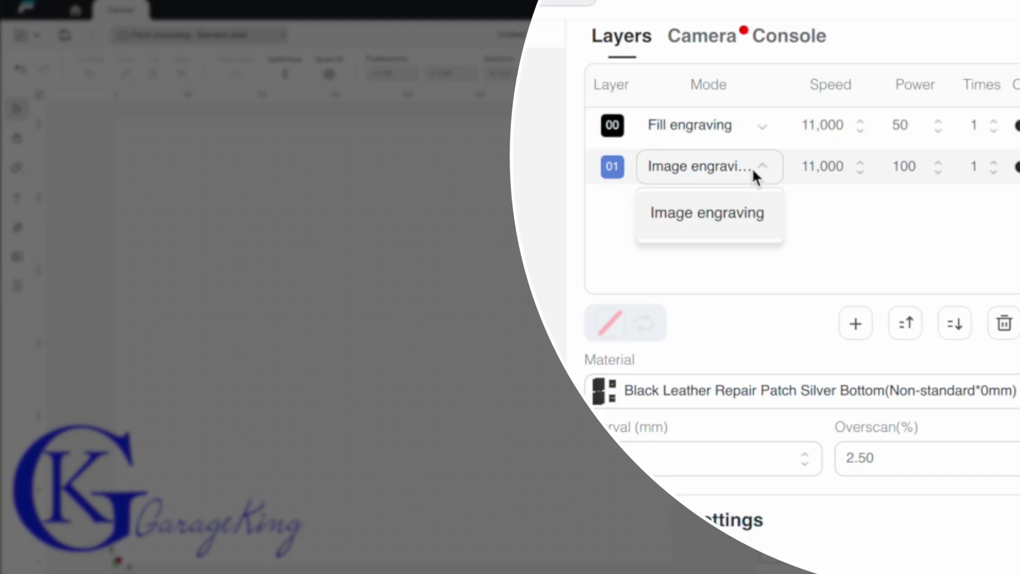
{"action": "left_click", "coordinate": [745, 215]}
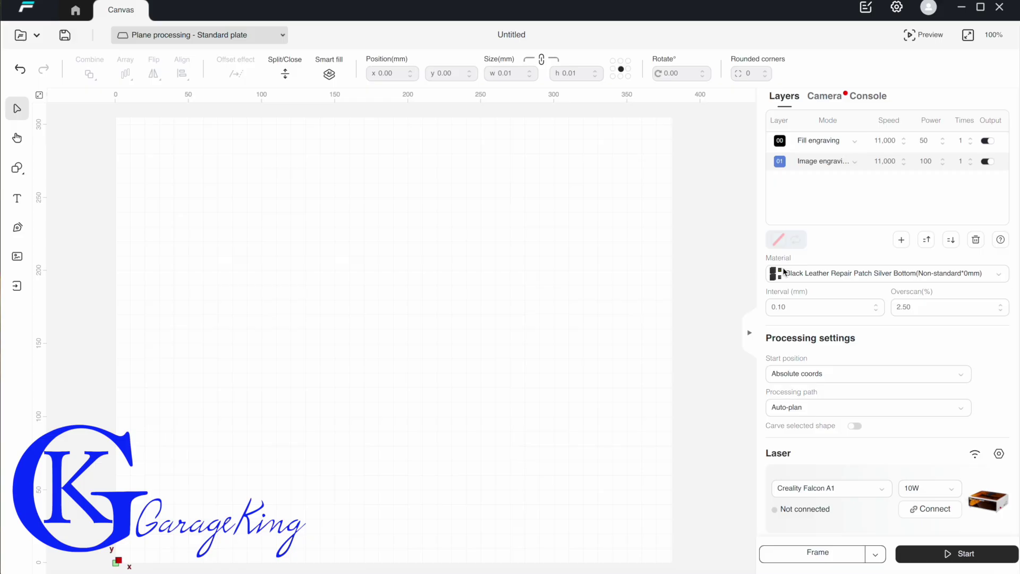
{"action": "left_click", "coordinate": [797, 391]}
- Pick Felt paper from the Paper materials and apply it to all layers
{"action": "left_click", "coordinate": [276, 254]}
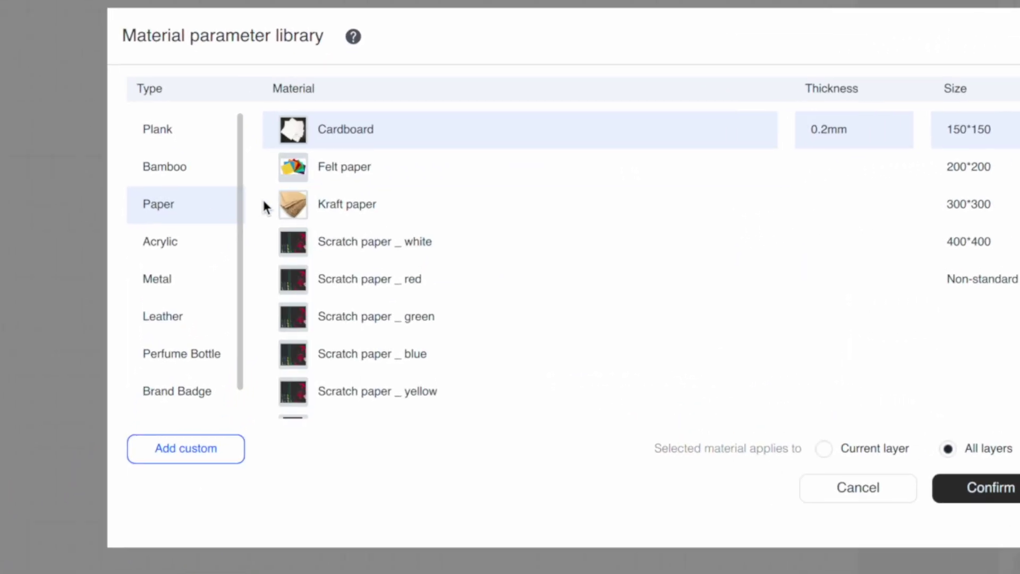
{"action": "left_click", "coordinate": [332, 170]}
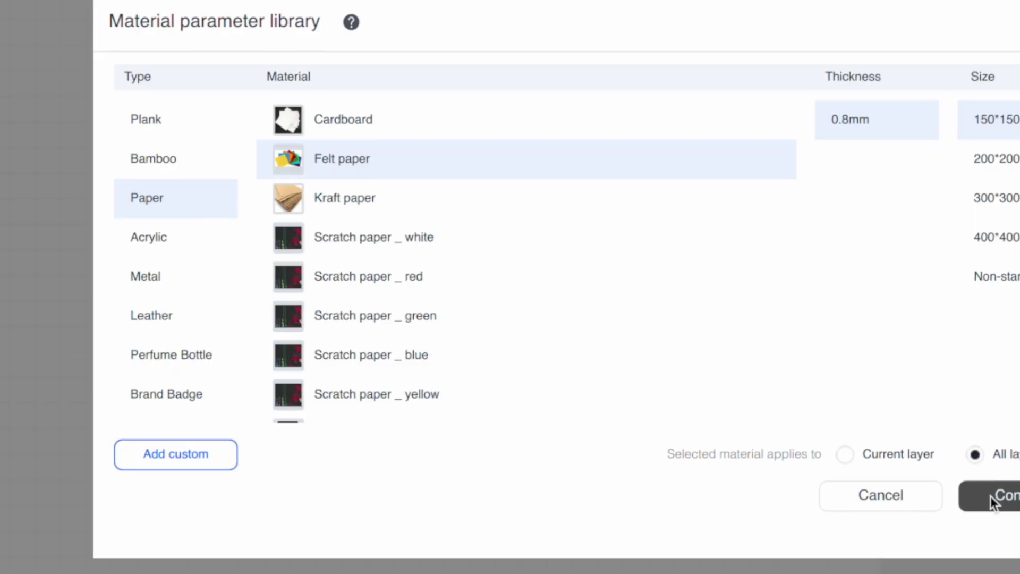
{"action": "left_click", "coordinate": [963, 508]}
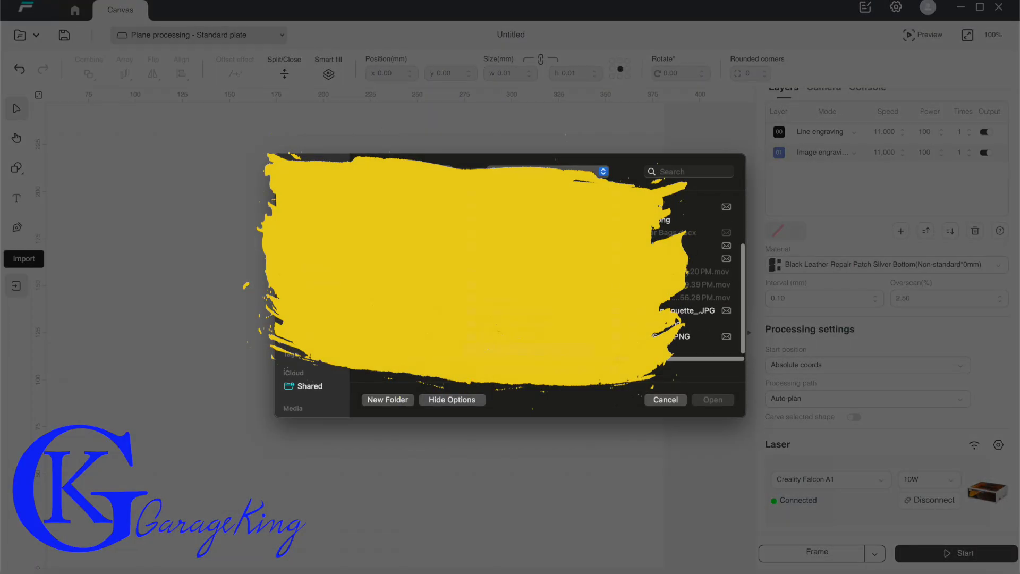
- Import Wrench Big.png and scale it to fit the canvas
{"action": "left_click", "coordinate": [576, 324]}
{"action": "key", "text": "Down"}
{"action": "key", "text": "Up"}
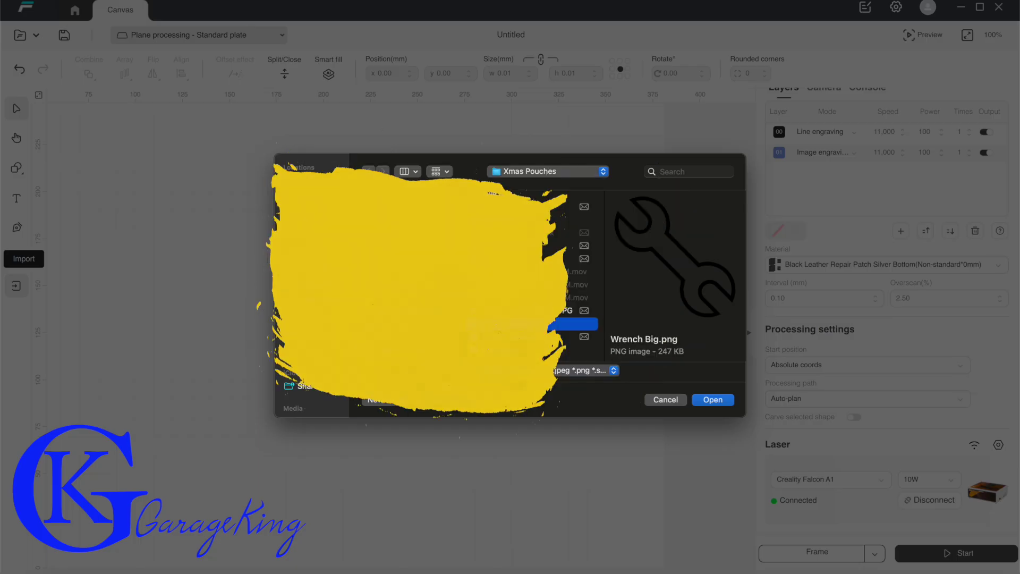
{"action": "key", "text": "Down"}
{"action": "key", "text": "Up"}
{"action": "left_click", "coordinate": [713, 400]}
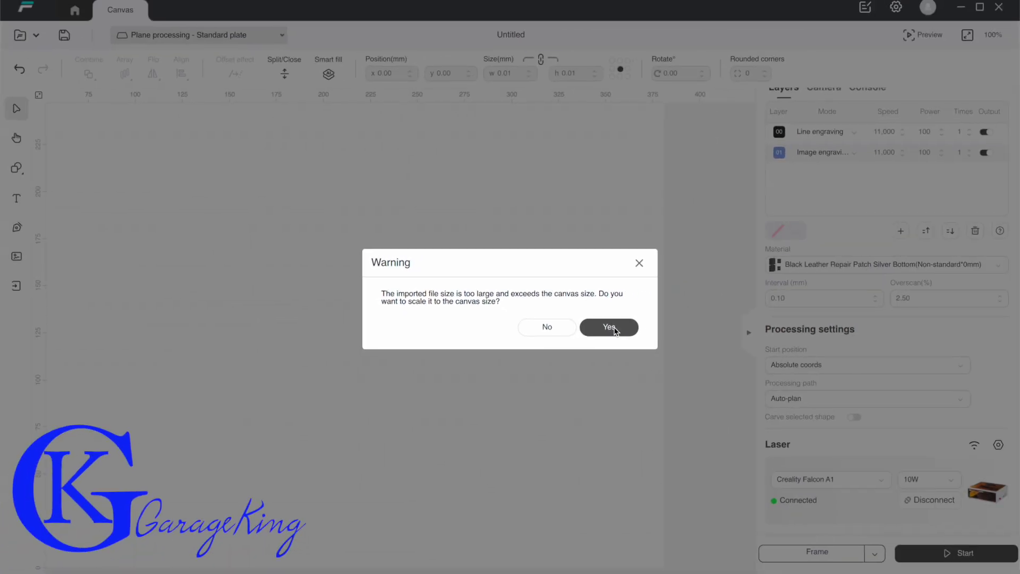
{"action": "left_click", "coordinate": [610, 328]}
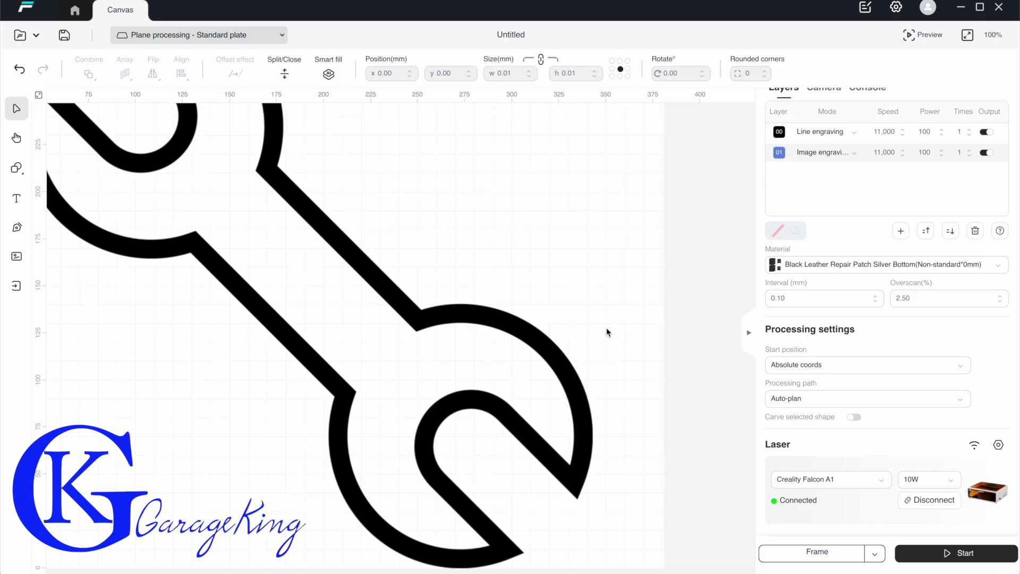
- Shrink the wrench to about 175.94 × 175.94 mm and move it toward the work area's middle
{"action": "left_click", "coordinate": [530, 338]}
{"action": "scroll", "coordinate": [526, 338], "scroll_direction": "down", "scroll_amount": 4}
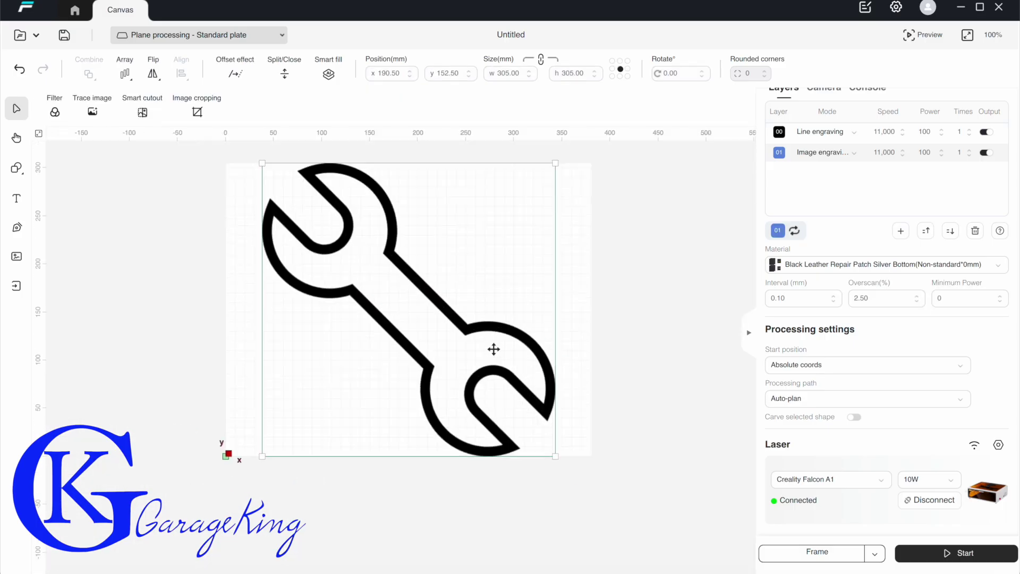
{"action": "scroll", "coordinate": [494, 350], "scroll_direction": "up", "scroll_amount": 2}
{"action": "left_click_drag", "start_coordinate": [211, 479], "coordinate": [376, 328]}
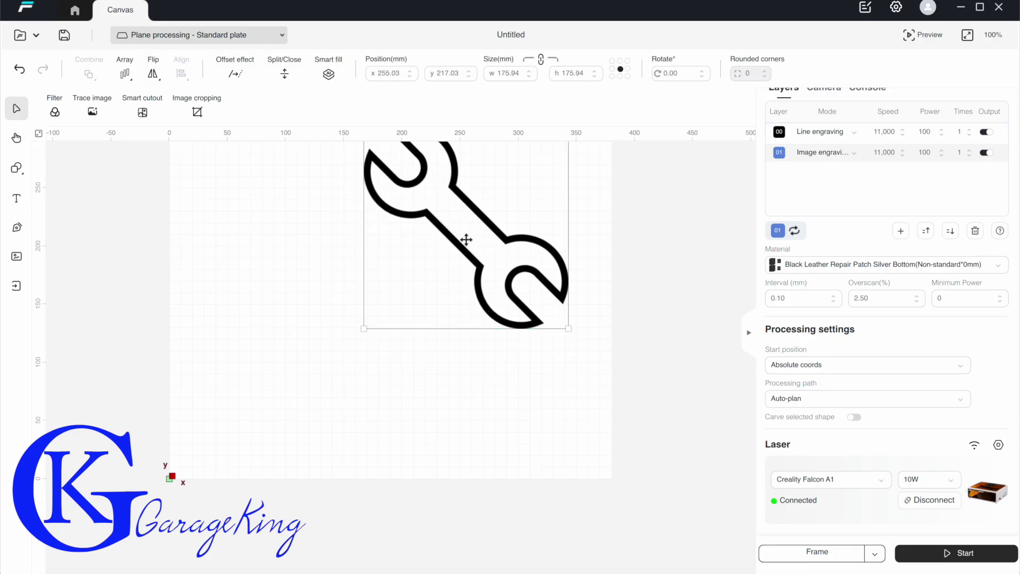
{"action": "left_click_drag", "start_coordinate": [465, 237], "coordinate": [391, 287]}
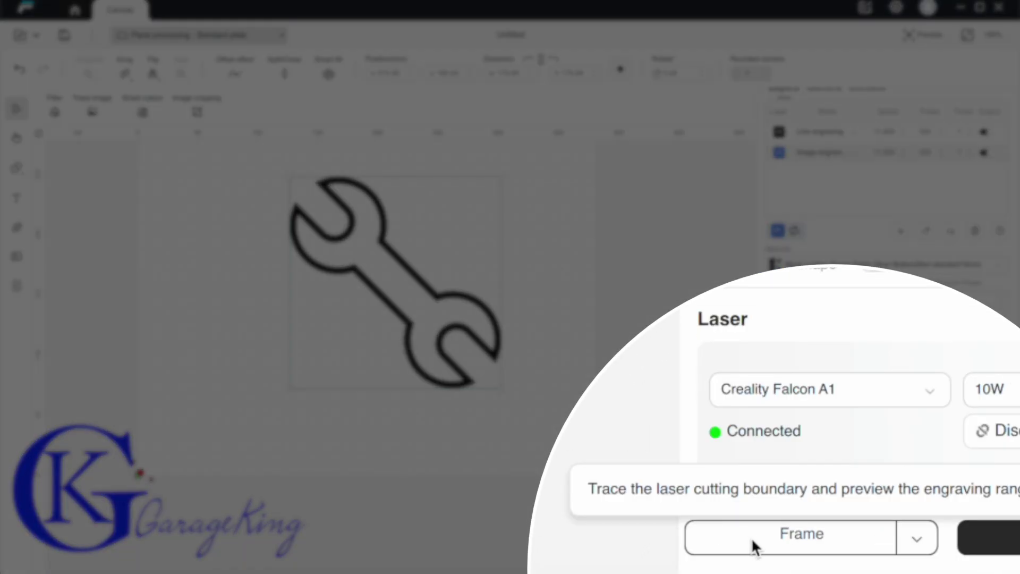
- Have the Falcon A1 frame the wrench's outline, stop the trace, and open the framing options
{"action": "left_click", "coordinate": [752, 537]}
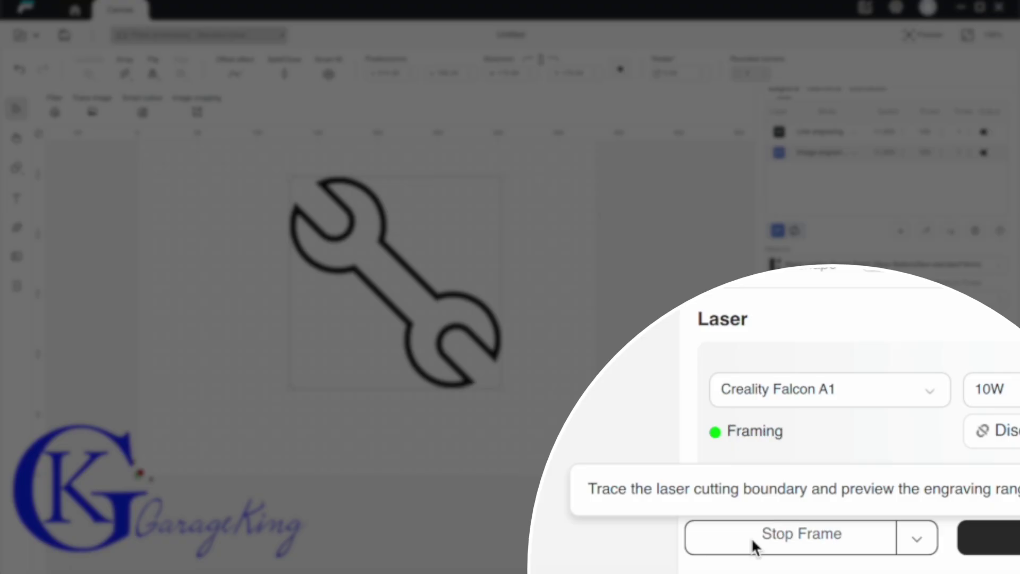
{"action": "left_click", "coordinate": [754, 537]}
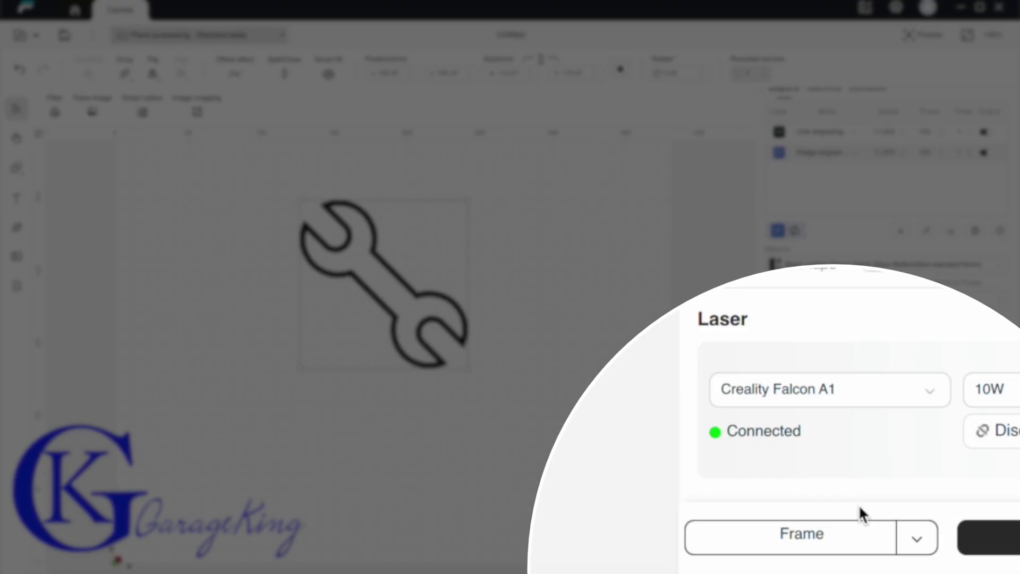
{"action": "left_click", "coordinate": [917, 538]}
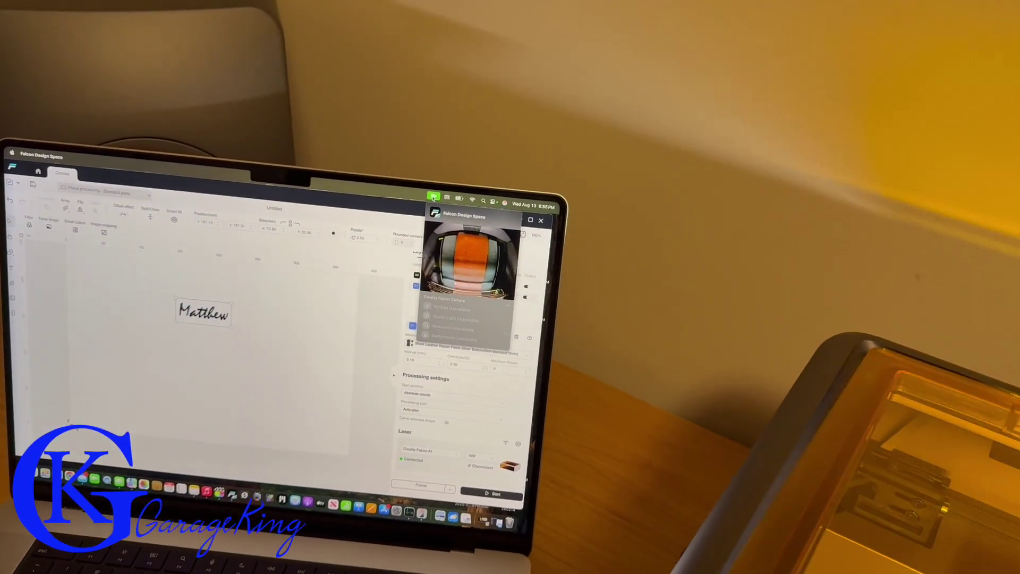
- Close and reopen the laser's live camera view of the work bed
{"action": "left_click", "coordinate": [433, 197]}
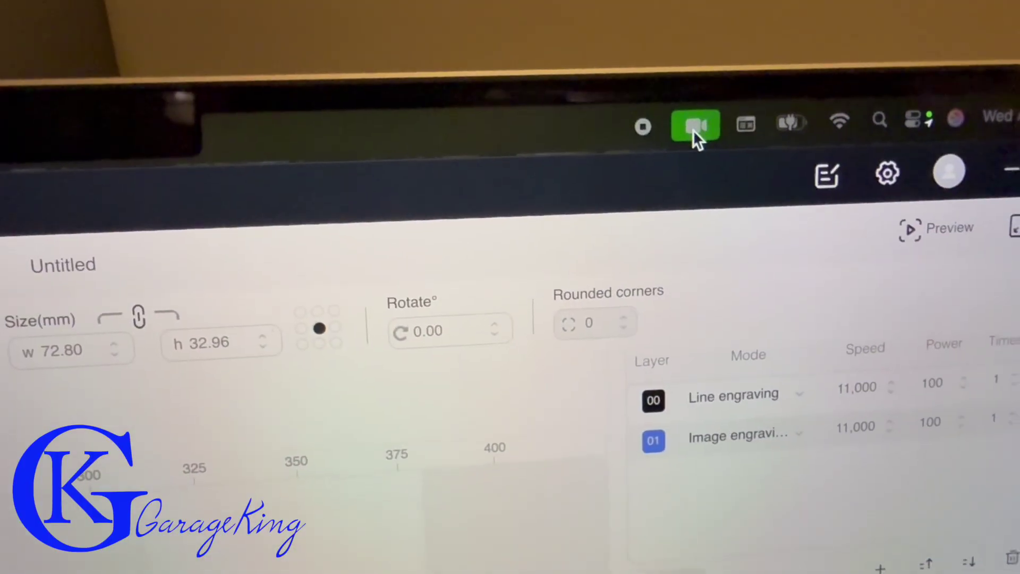
{"action": "left_click", "coordinate": [694, 128]}
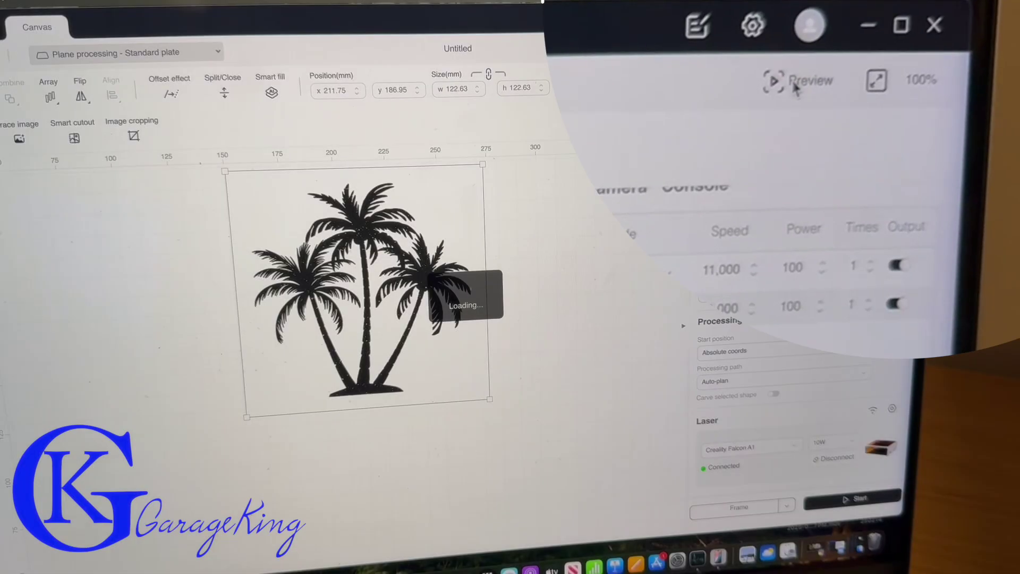
{"action": "left_click", "coordinate": [797, 83]}
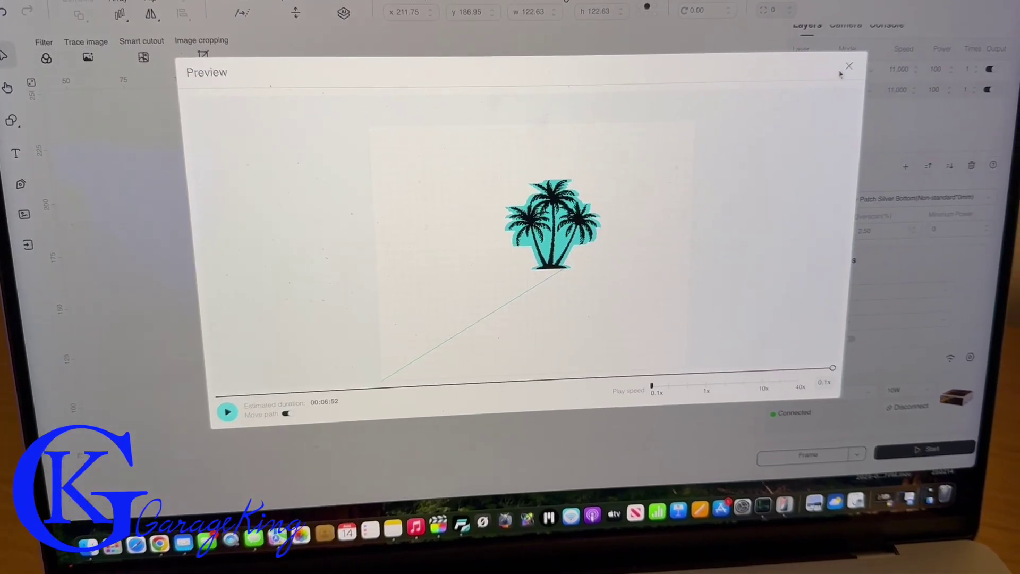
{"action": "left_click", "coordinate": [845, 57]}
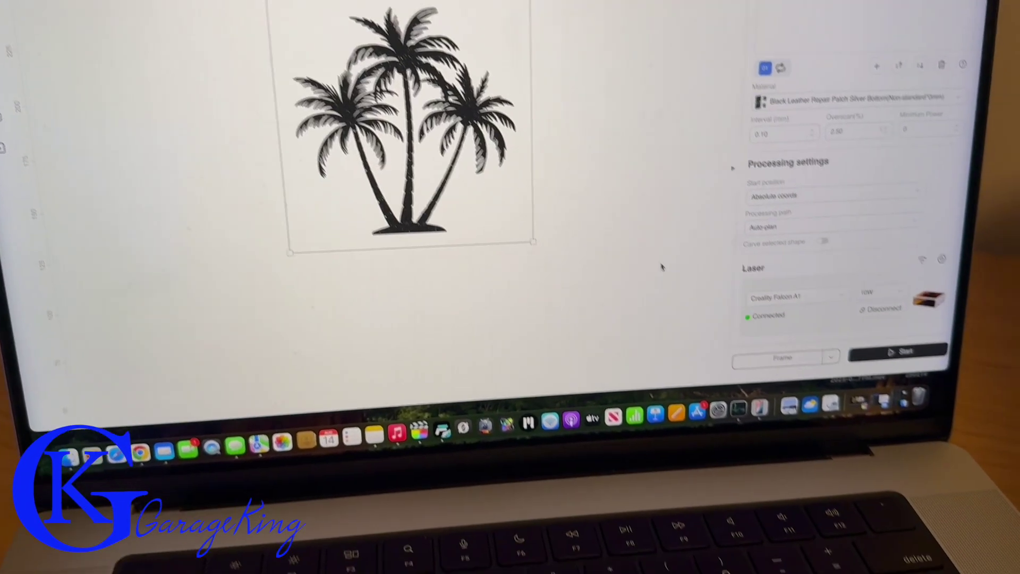